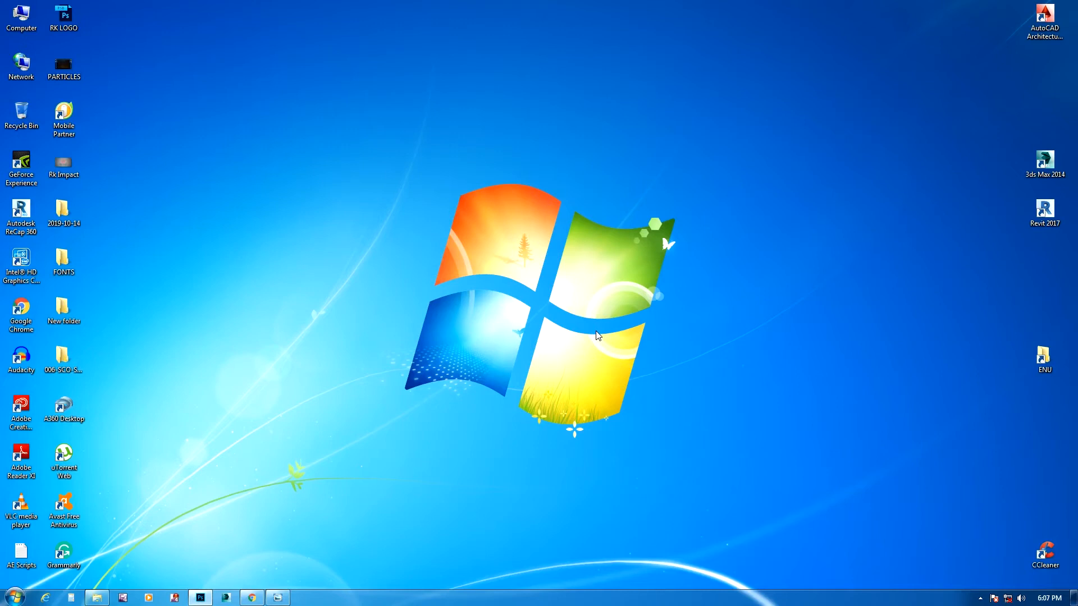
Switch to Photoshop and open the New Document settings.
{"action": "left_click", "coordinate": [200, 598]}
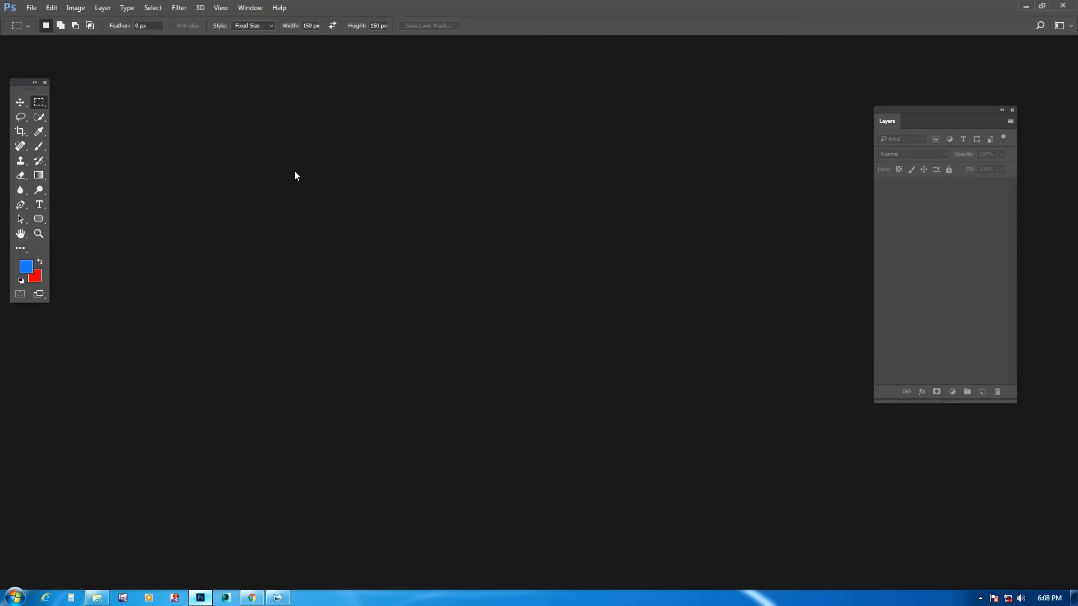
{"action": "left_click", "coordinate": [32, 8]}
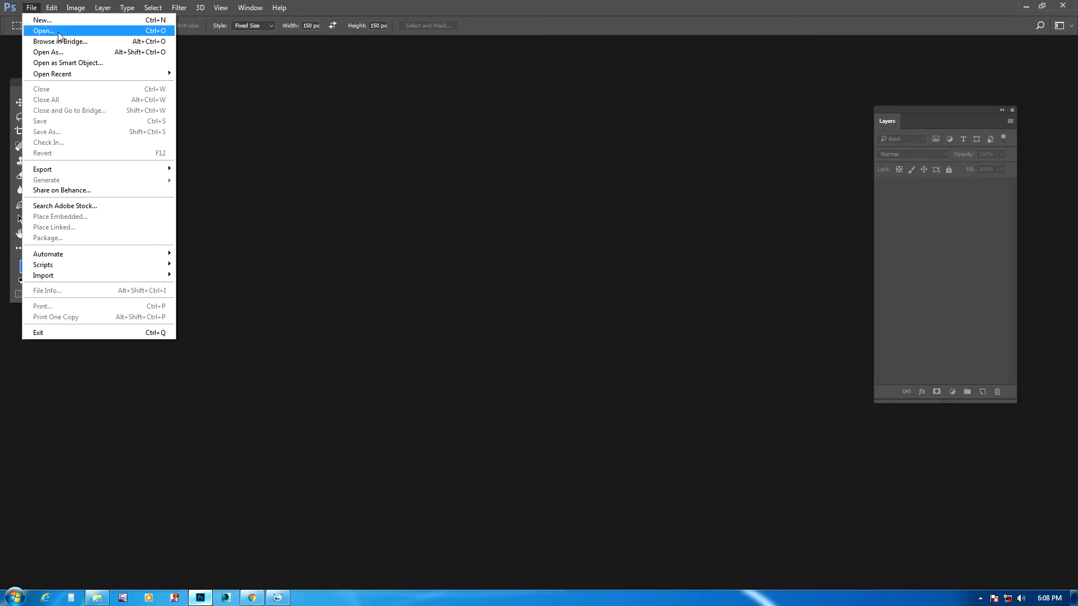
{"action": "left_click", "coordinate": [35, 17]}
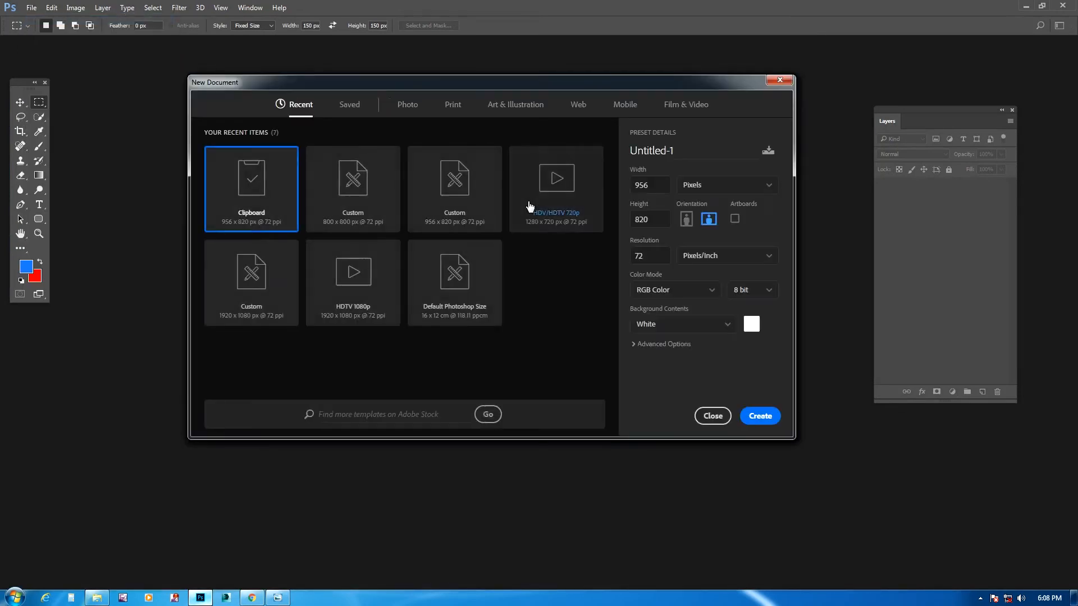
{"action": "mouse_move", "coordinate": [531, 89]}
{"action": "left_mouse_down"}
{"action": "mouse_move", "coordinate": [542, 90]}
{"action": "mouse_move", "coordinate": [518, 90]}
{"action": "left_mouse_up"}
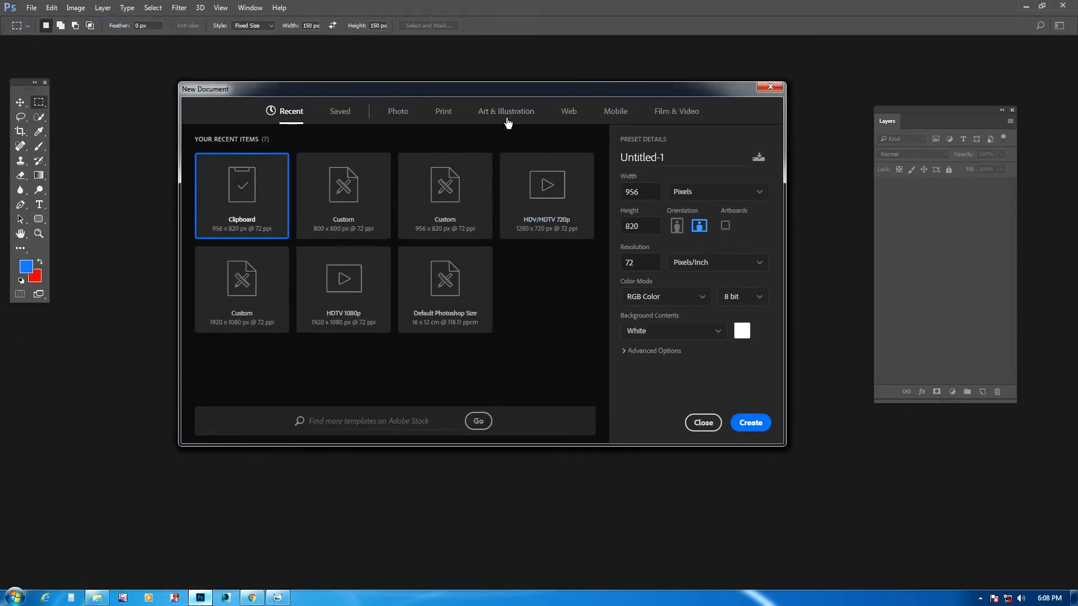
Pick the 800 x 800 px custom preset and go through its width, height, resolution and color mode settings.
{"action": "left_click", "coordinate": [346, 192]}
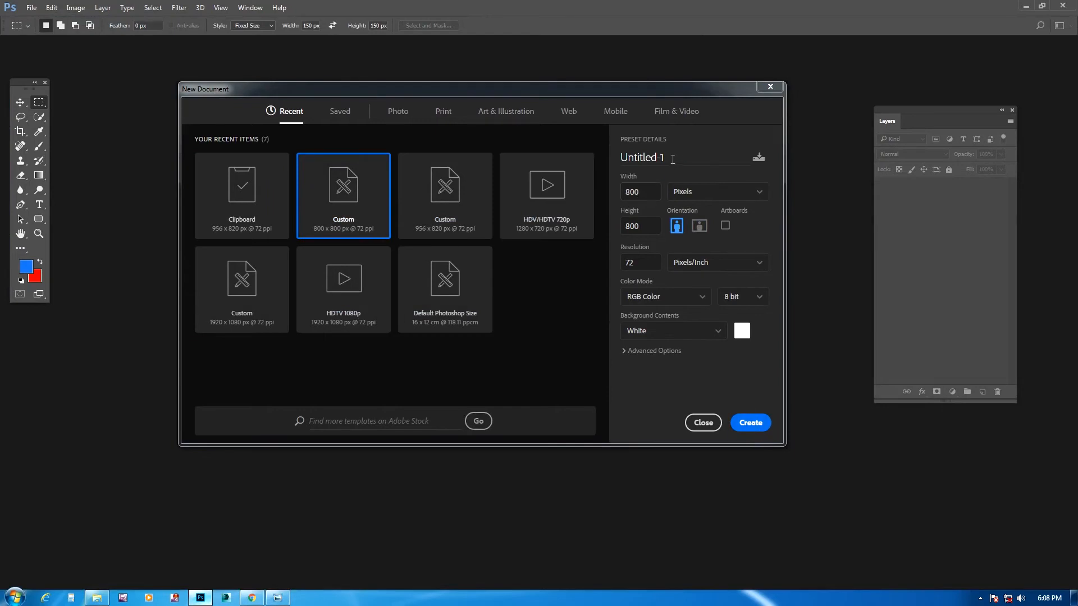
{"action": "left_click", "coordinate": [645, 192]}
{"action": "key", "text": "Tab"}
{"action": "left_click", "coordinate": [642, 264]}
{"action": "left_click", "coordinate": [644, 262]}
{"action": "left_click_drag", "start_coordinate": [644, 262], "coordinate": [604, 267]}
{"action": "left_click", "coordinate": [700, 298]}
{"action": "left_click", "coordinate": [673, 300]}
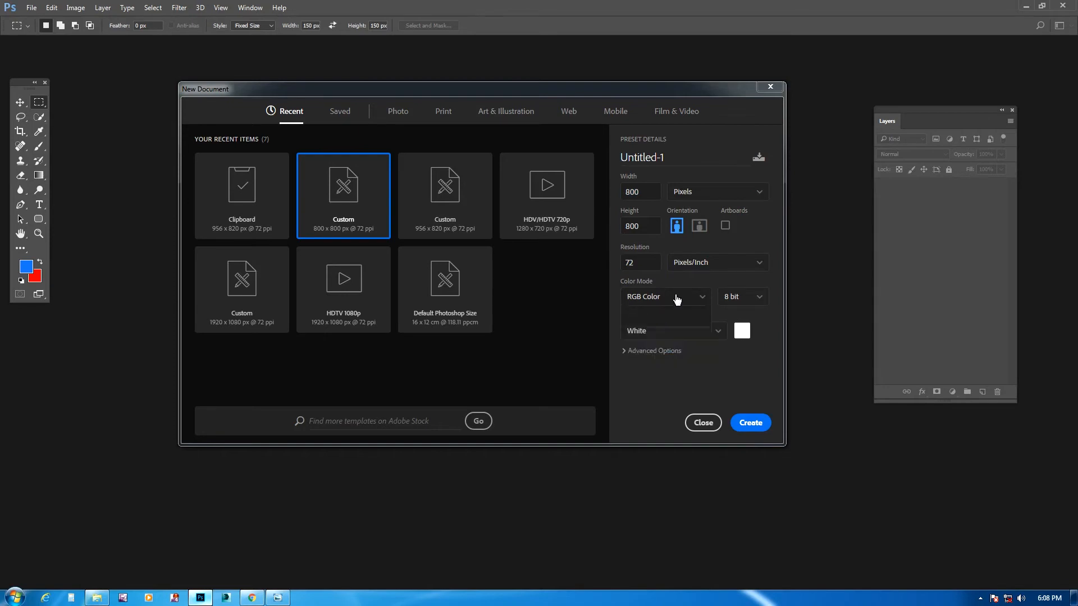
Use the 956 x 820 px Clipboard preset with 8 bit color depth and White background contents.
{"action": "left_click", "coordinate": [757, 304]}
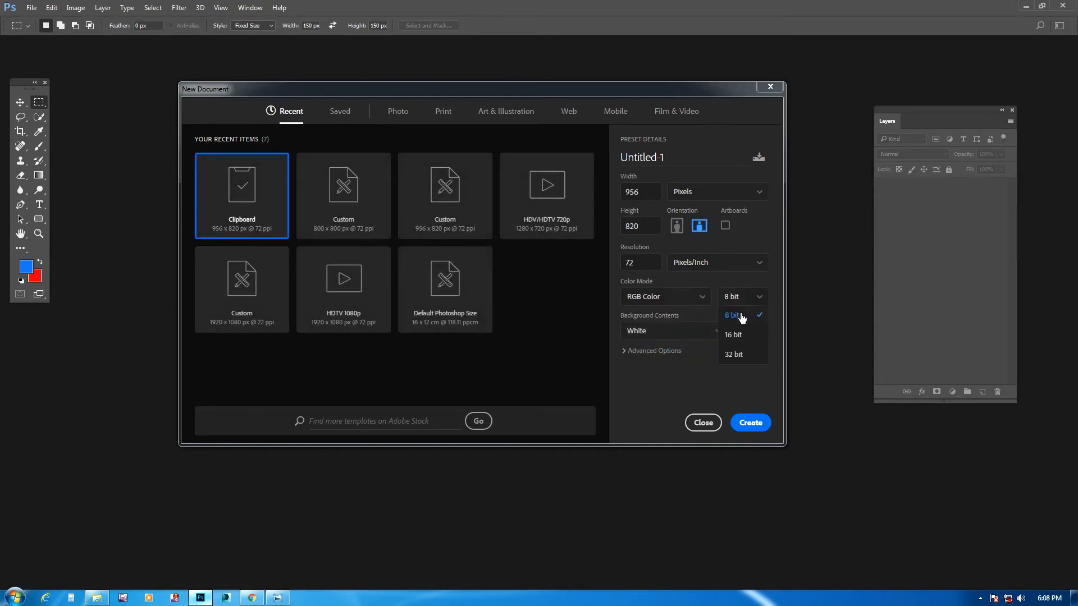
{"action": "left_click", "coordinate": [760, 303]}
{"action": "left_click", "coordinate": [761, 302]}
{"action": "left_click", "coordinate": [738, 319]}
{"action": "left_click", "coordinate": [718, 336]}
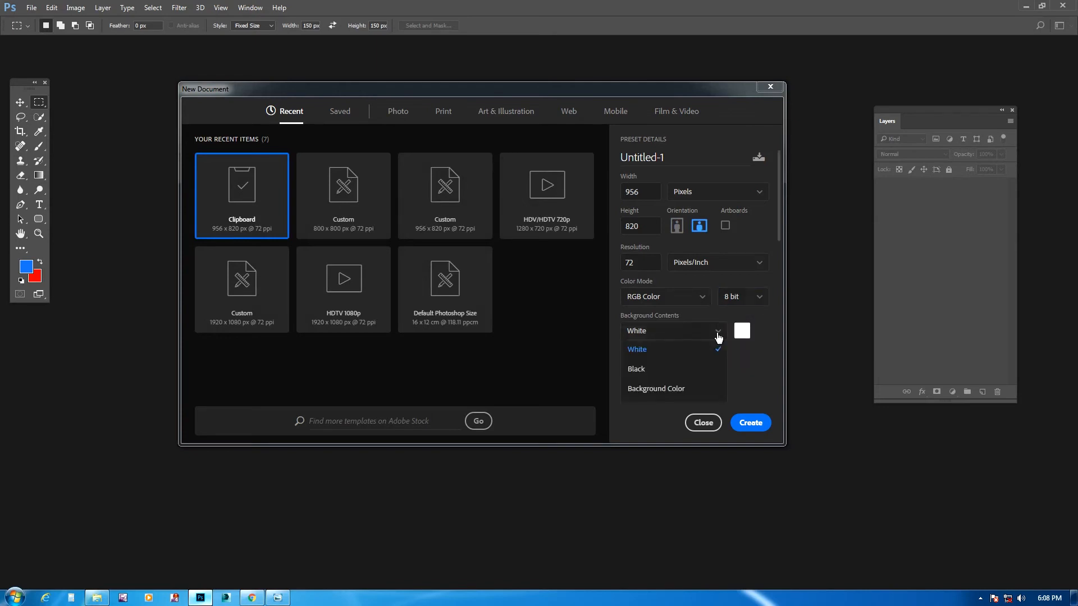
{"action": "left_click", "coordinate": [644, 355]}
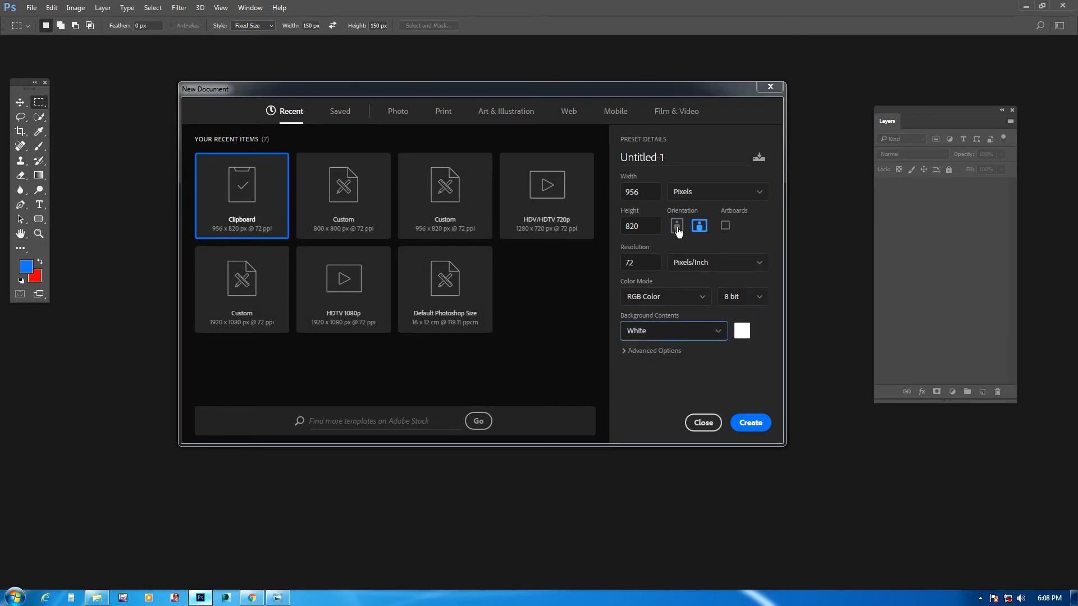
Name the new document SELECTION and create it.
{"action": "double_click", "coordinate": [675, 157]}
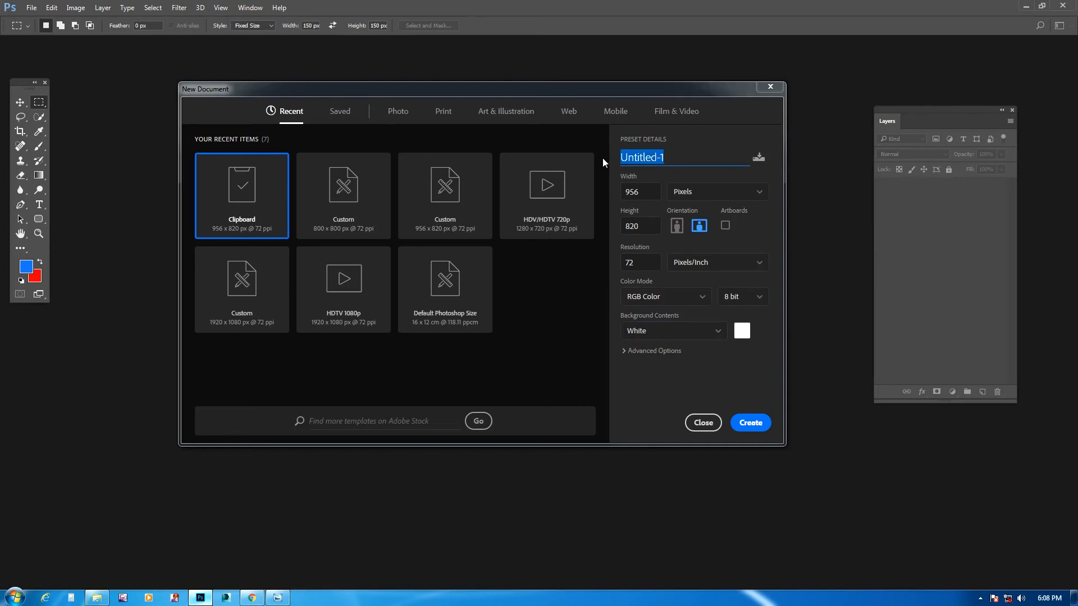
{"action": "type", "text": "SELECTION"}
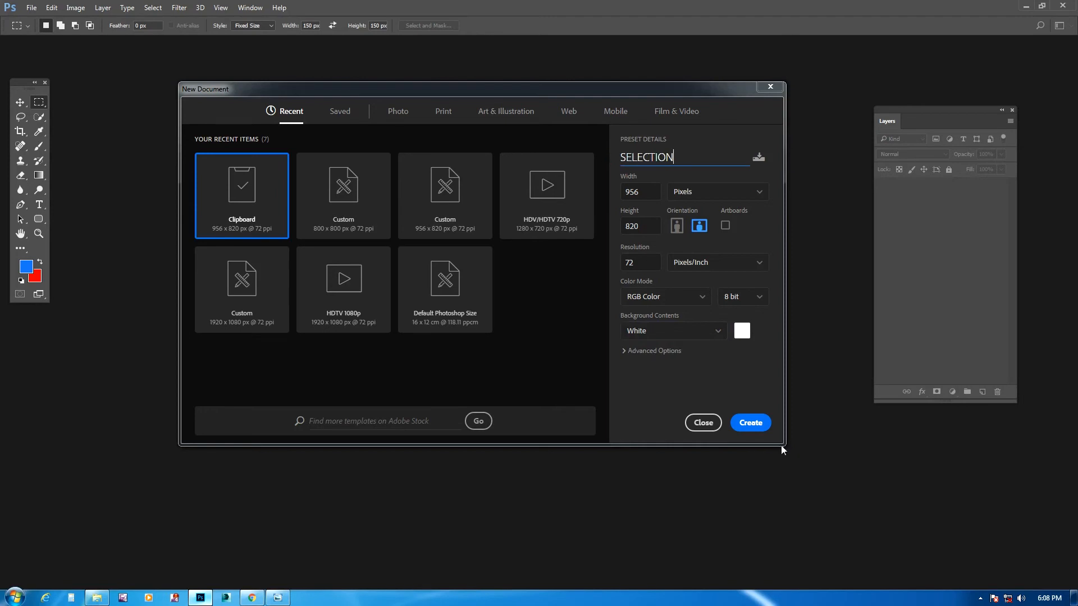
{"action": "left_click", "coordinate": [753, 424]}
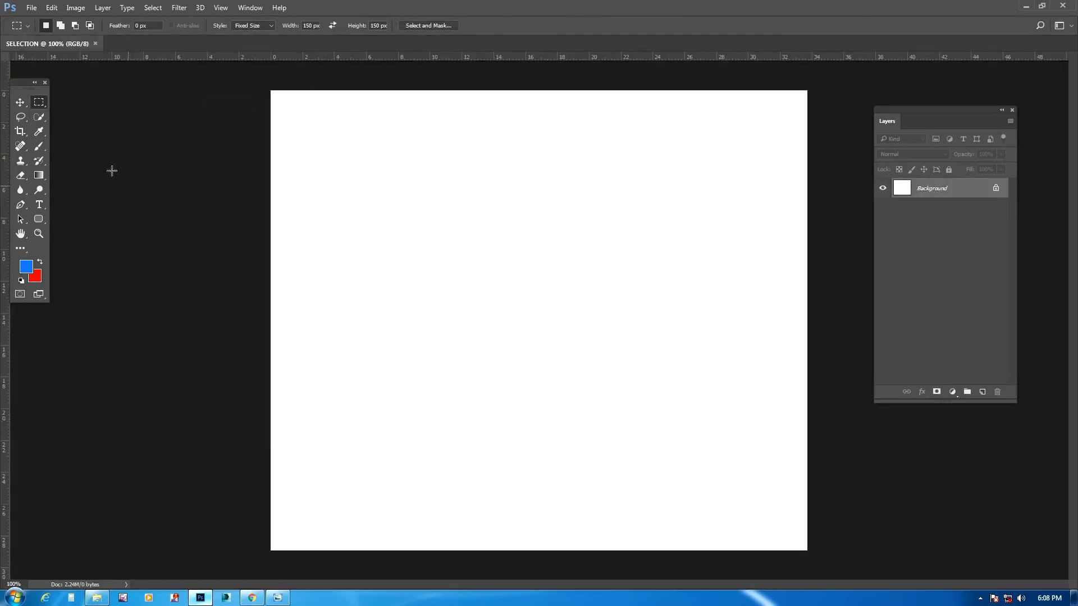
Activate the Rectangular Marquee tool, set its style to Normal and deselect the fixed-size selection.
{"action": "left_click", "coordinate": [41, 102]}
{"action": "right_click", "coordinate": [40, 105]}
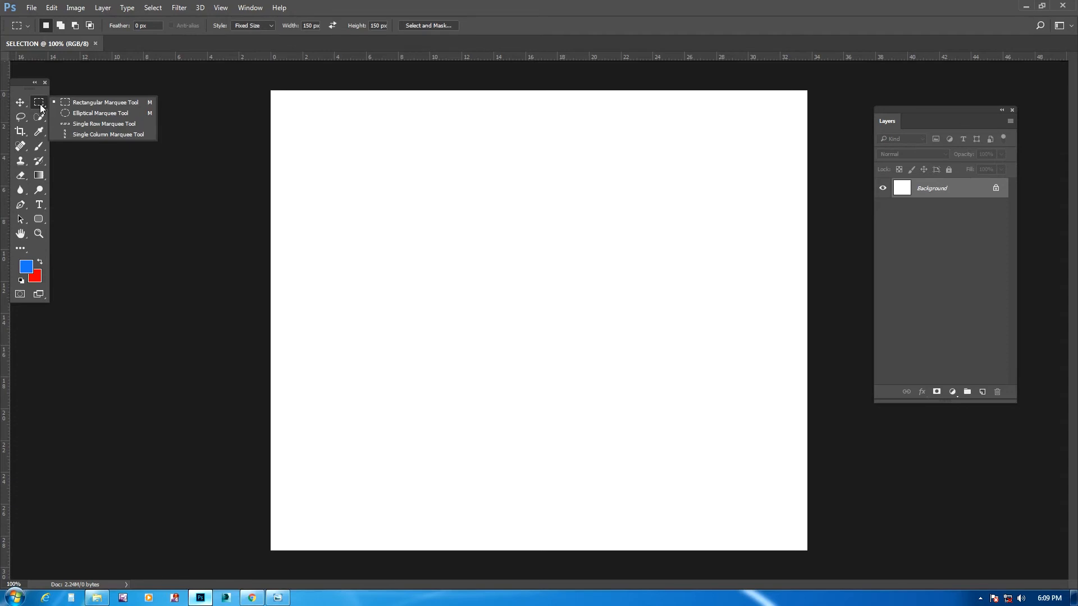
{"action": "left_click", "coordinate": [91, 106]}
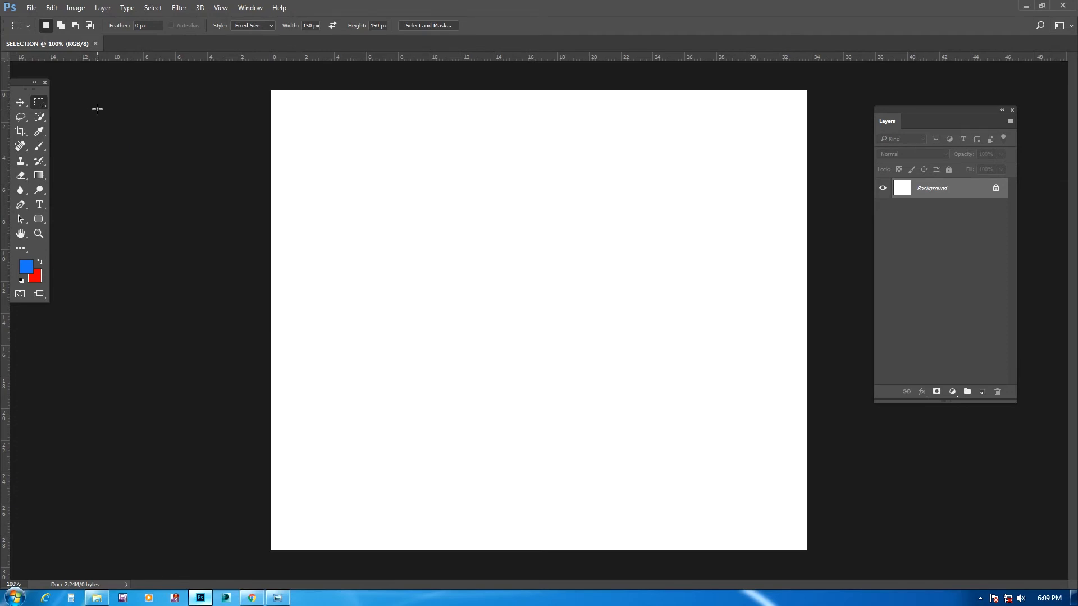
{"action": "mouse_move", "coordinate": [418, 211]}
{"action": "left_mouse_down"}
{"action": "mouse_move", "coordinate": [433, 233]}
{"action": "mouse_move", "coordinate": [425, 219]}
{"action": "left_mouse_up"}
{"action": "left_click", "coordinate": [273, 26]}
{"action": "left_click", "coordinate": [244, 35]}
{"action": "key", "text": "ctrl+d"}
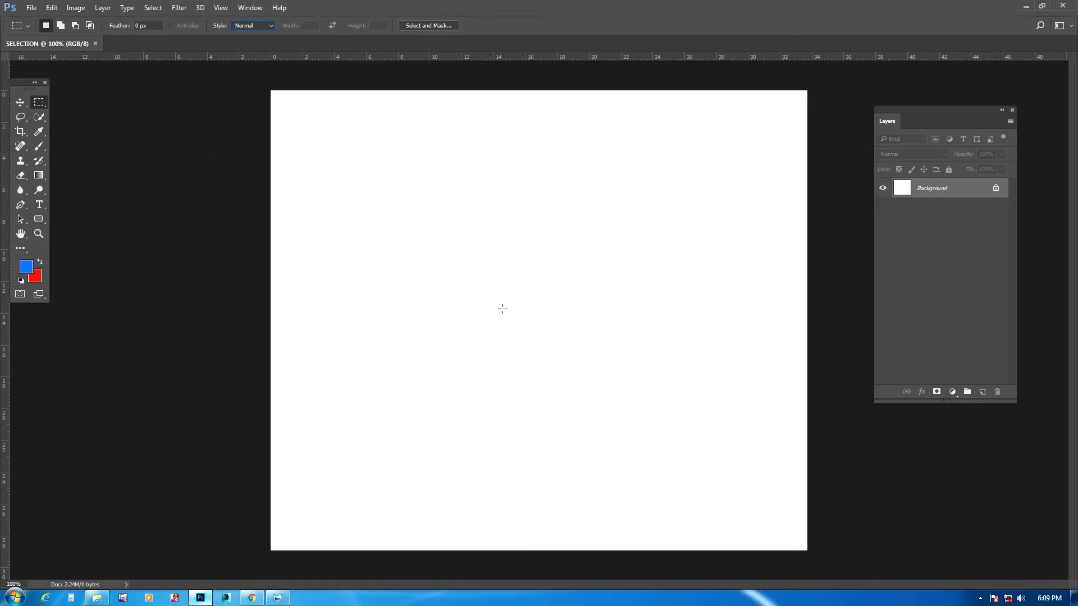
Draw a series of rectangular selections across the canvas in New Selection mode, ending with one in the upper centre.
{"action": "left_click_drag", "start_coordinate": [432, 209], "coordinate": [565, 390]}
{"action": "left_click_drag", "start_coordinate": [575, 144], "coordinate": [669, 266]}
{"action": "left_click_drag", "start_coordinate": [310, 178], "coordinate": [411, 342]}
{"action": "left_click_drag", "start_coordinate": [493, 158], "coordinate": [624, 308]}
{"action": "left_click_drag", "start_coordinate": [671, 150], "coordinate": [790, 320]}
{"action": "left_click_drag", "start_coordinate": [355, 254], "coordinate": [469, 389]}
{"action": "left_click_drag", "start_coordinate": [510, 180], "coordinate": [617, 320]}
{"action": "left_click_drag", "start_coordinate": [656, 150], "coordinate": [739, 247]}
{"action": "left_click_drag", "start_coordinate": [383, 184], "coordinate": [461, 286]}
{"action": "left_click_drag", "start_coordinate": [497, 151], "coordinate": [568, 240]}
Add nine more rectangles across the canvas to the selection, the first overlapping the existing upper-centre rectangle.
{"action": "left_click", "coordinate": [62, 27]}
{"action": "left_click_drag", "start_coordinate": [455, 196], "coordinate": [526, 287]}
{"action": "left_click_drag", "start_coordinate": [621, 191], "coordinate": [690, 286]}
{"action": "left_click_drag", "start_coordinate": [700, 141], "coordinate": [756, 193]}
{"action": "left_click_drag", "start_coordinate": [605, 390], "coordinate": [692, 463]}
{"action": "left_click_drag", "start_coordinate": [438, 346], "coordinate": [500, 419]}
{"action": "left_click_drag", "start_coordinate": [322, 234], "coordinate": [367, 304]}
{"action": "left_click_drag", "start_coordinate": [343, 131], "coordinate": [396, 197]}
{"action": "left_click_drag", "start_coordinate": [314, 391], "coordinate": [370, 479]}
{"action": "left_click_drag", "start_coordinate": [532, 317], "coordinate": [593, 363]}
Subtract rectangular pieces from the central stepped selection, the tall rectangle right of it and the upper-left rectangle.
{"action": "left_click", "coordinate": [76, 26]}
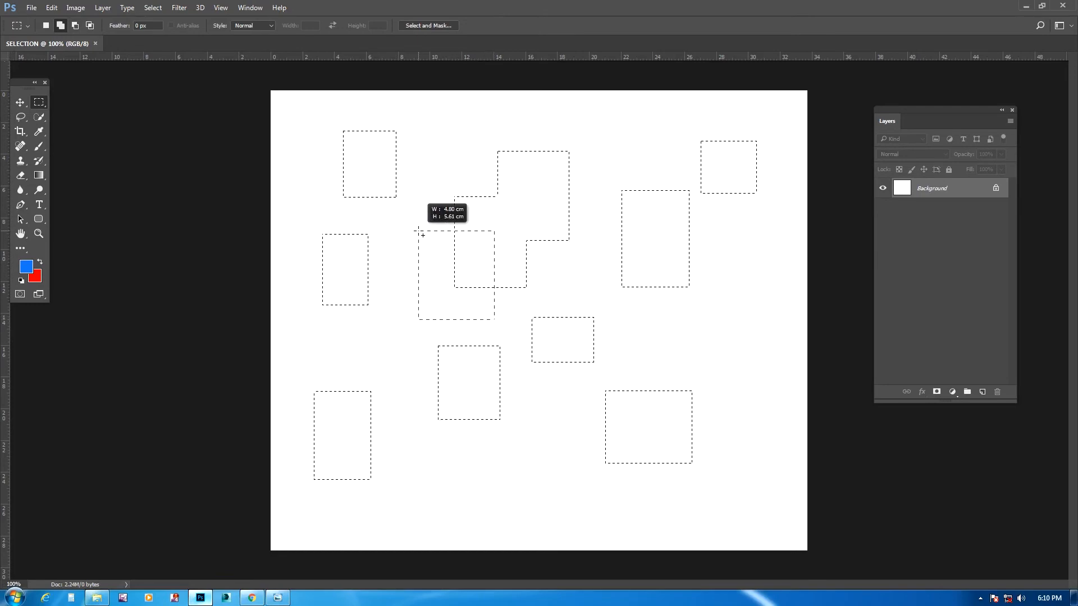
{"action": "left_click", "coordinate": [75, 25]}
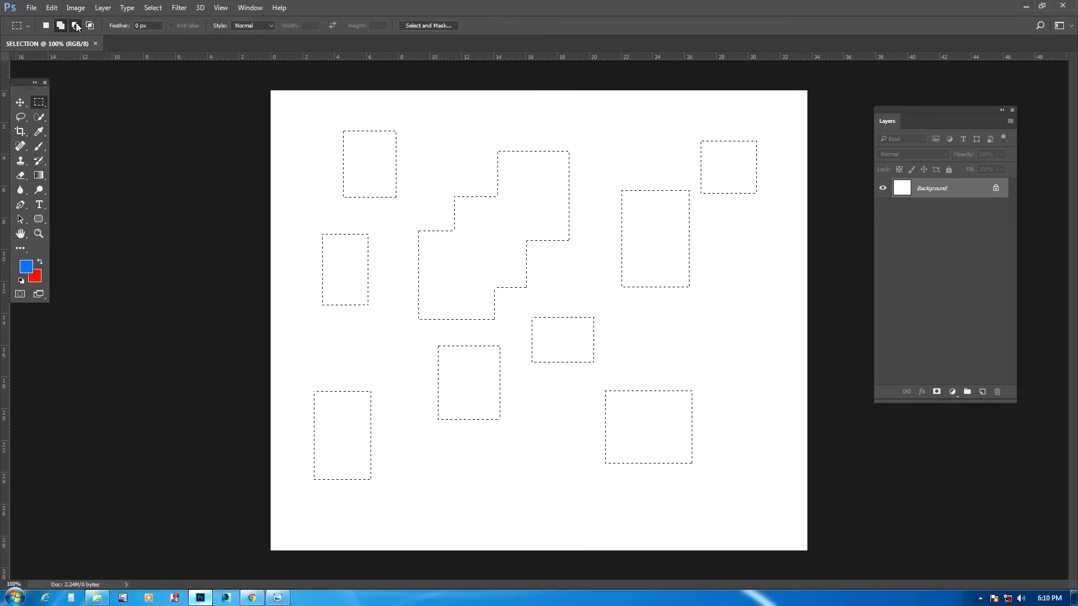
{"action": "left_click_drag", "start_coordinate": [592, 120], "coordinate": [536, 204]}
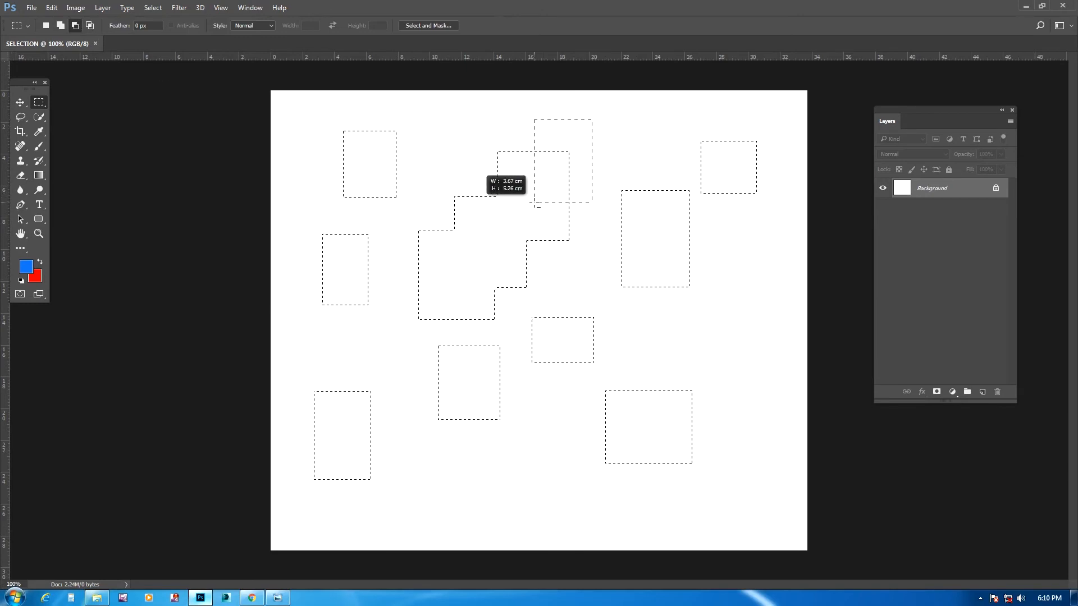
{"action": "left_click_drag", "start_coordinate": [719, 314], "coordinate": [601, 252]}
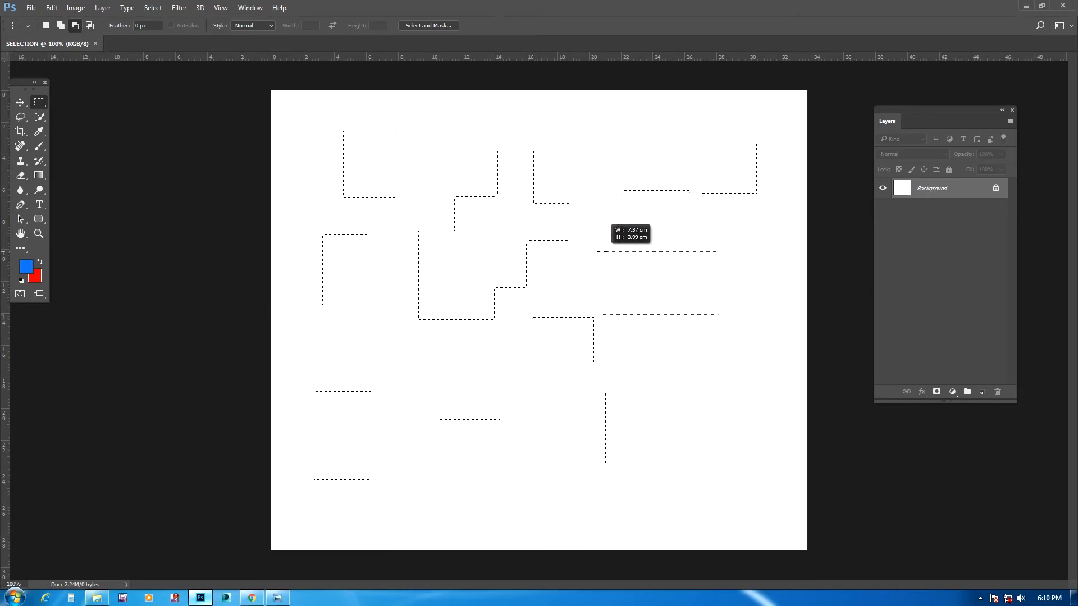
{"action": "left_click_drag", "start_coordinate": [578, 157], "coordinate": [490, 262]}
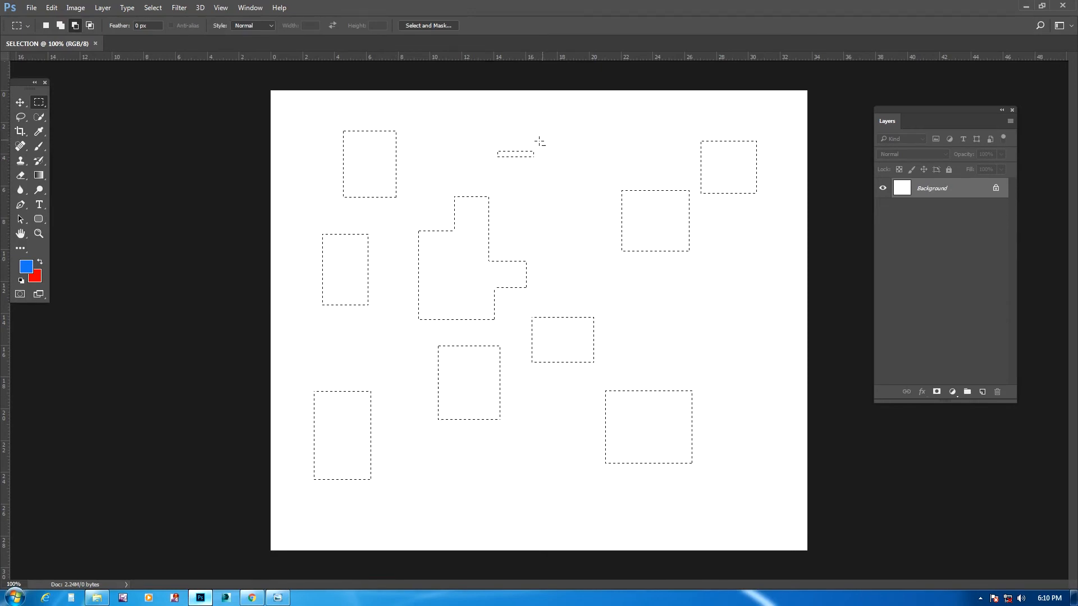
{"action": "left_click_drag", "start_coordinate": [421, 115], "coordinate": [363, 168]}
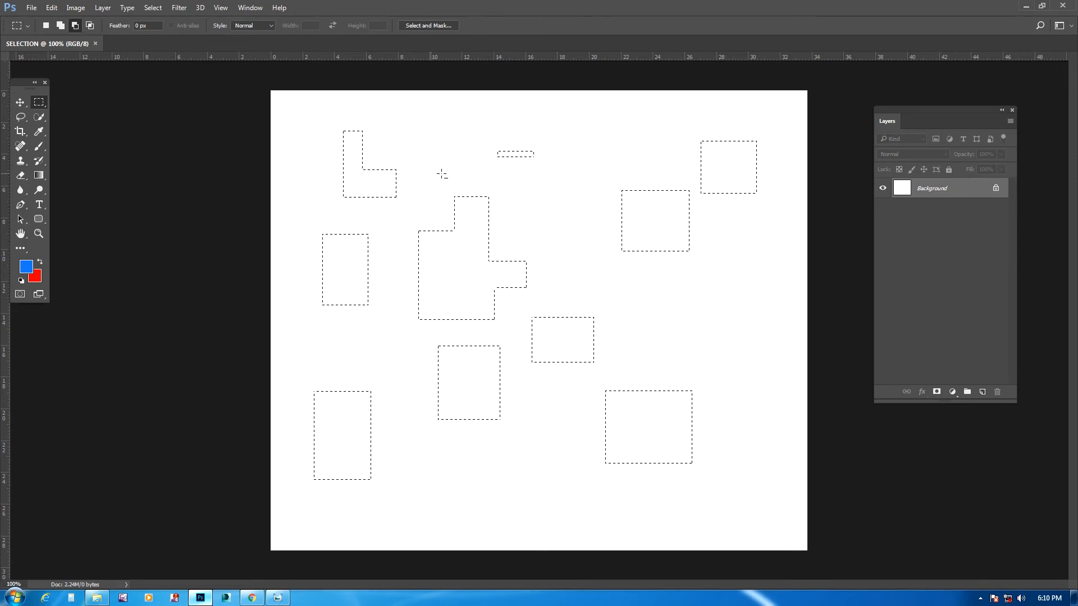
Subtract the left, central and lower areas from the selection and trim the right part of the upper-right rectangle.
{"action": "left_click", "coordinate": [76, 25]}
{"action": "left_click_drag", "start_coordinate": [542, 183], "coordinate": [444, 288]}
{"action": "left_click_drag", "start_coordinate": [522, 385], "coordinate": [522, 386]}
{"action": "left_click_drag", "start_coordinate": [389, 455], "coordinate": [389, 454]}
{"action": "left_click_drag", "start_coordinate": [421, 115], "coordinate": [311, 307]}
{"action": "left_click_drag", "start_coordinate": [436, 380], "coordinate": [306, 535]}
{"action": "left_click_drag", "start_coordinate": [745, 358], "coordinate": [563, 506]}
{"action": "left_click_drag", "start_coordinate": [773, 138], "coordinate": [734, 199]}
{"action": "left_click_drag", "start_coordinate": [703, 238], "coordinate": [721, 234]}
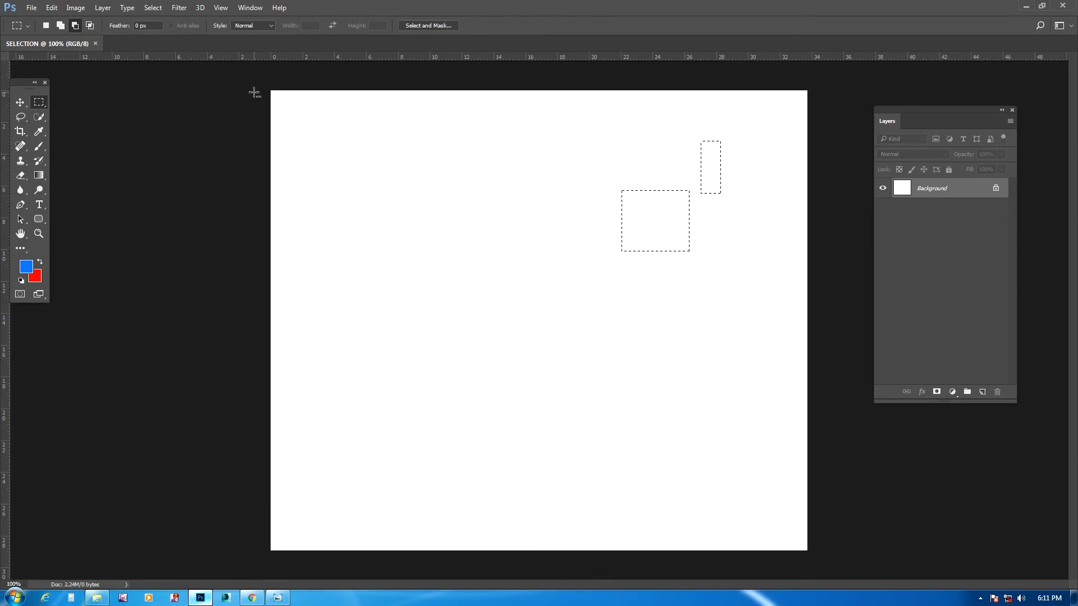
Intersect the selection with a rectangle overlapping the upper-left corner of the larger remaining area.
{"action": "left_click", "coordinate": [90, 25]}
{"action": "left_click_drag", "start_coordinate": [592, 164], "coordinate": [652, 220]}
{"action": "left_click", "coordinate": [90, 26]}
Draw a tall rectangular selection in the canvas's upper left, fill it with the blue foreground color and deselect.
{"action": "double_click", "coordinate": [141, 25]}
{"action": "left_click", "coordinate": [61, 25]}
{"action": "left_click_drag", "start_coordinate": [338, 171], "coordinate": [441, 329]}
{"action": "key", "text": "alt+BackSpace"}
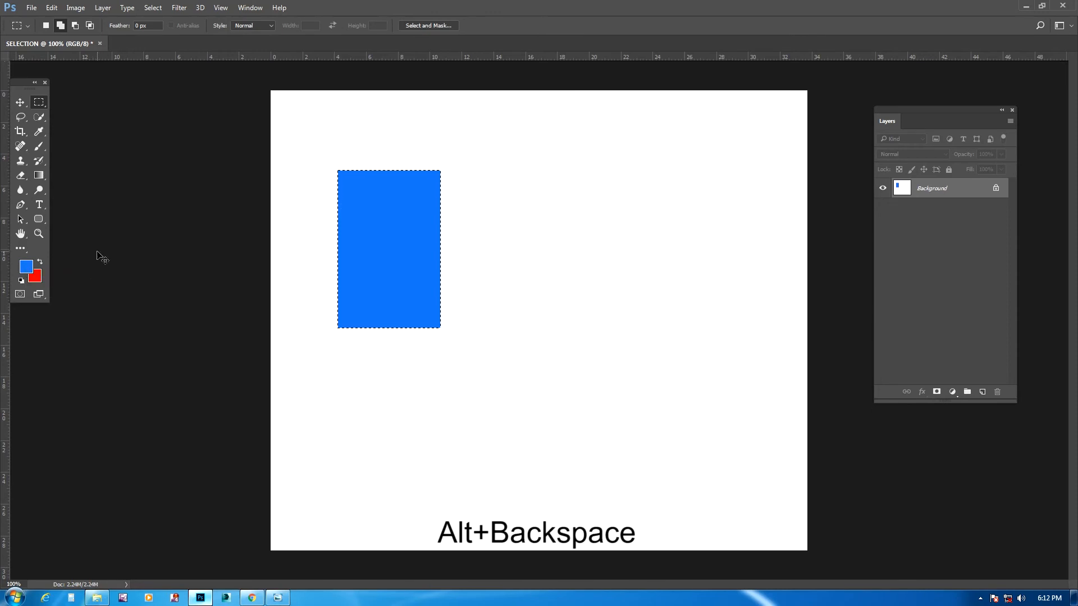
{"action": "key", "text": "ctrl+d"}
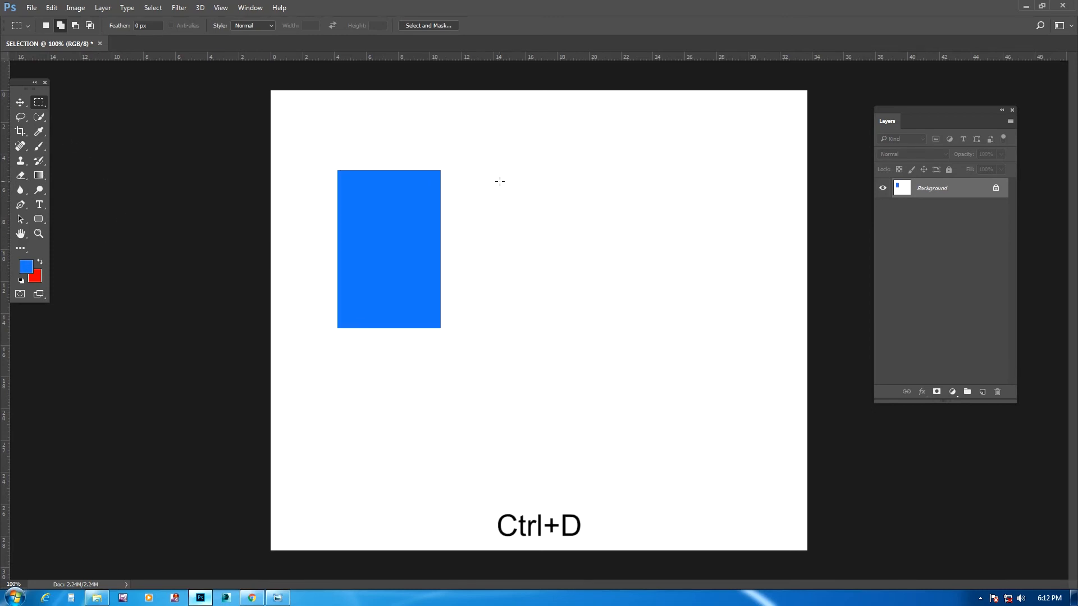
Set the feather to 15 px, draw a similar selection beside the blue rectangle and fill it with the foreground color.
{"action": "left_click", "coordinate": [140, 25]}
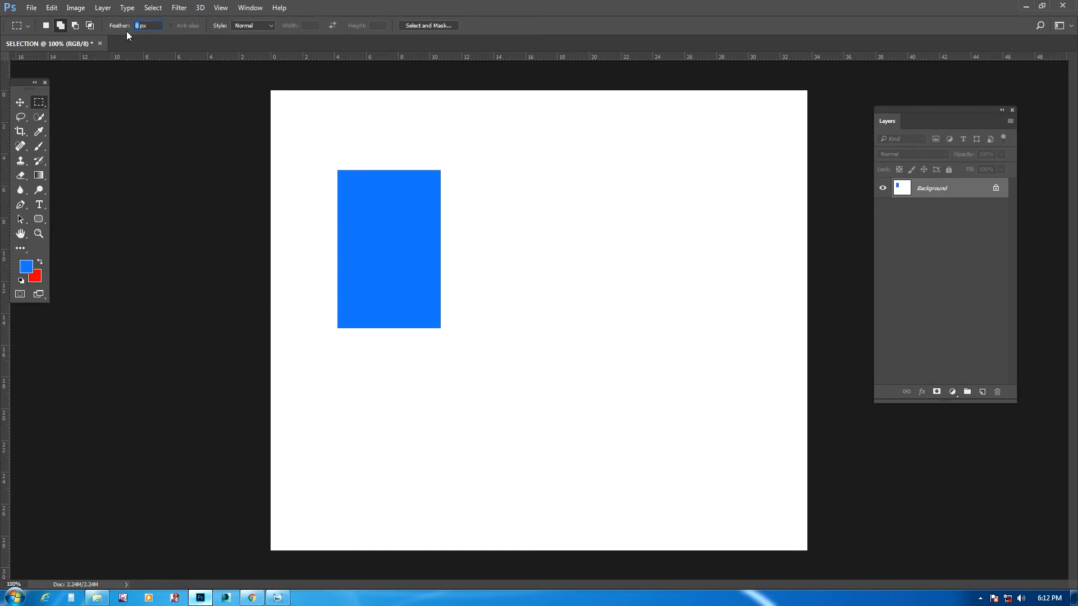
{"action": "type", "text": "15"}
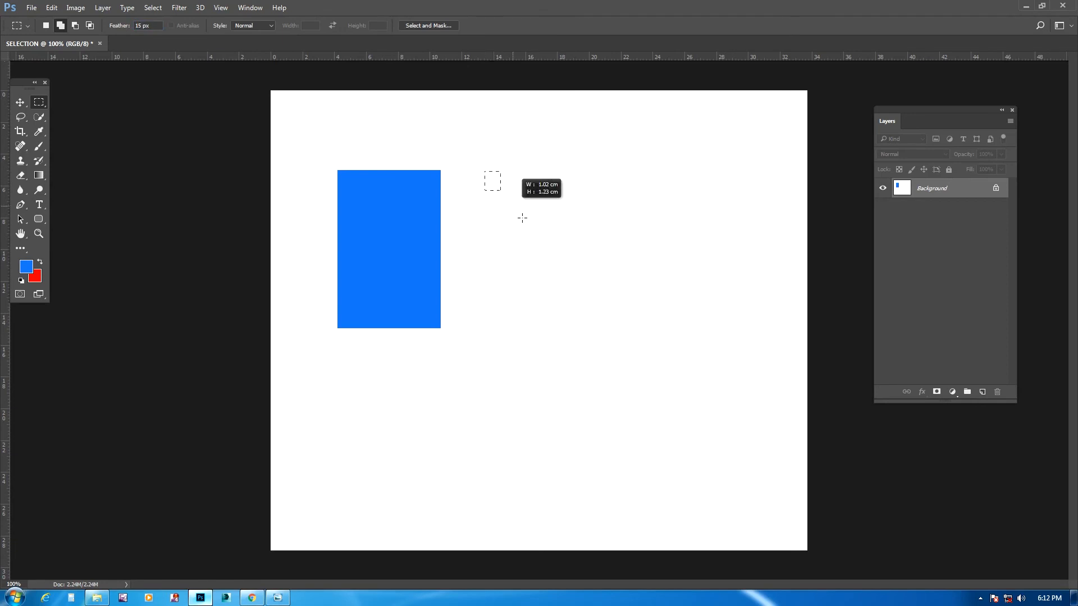
{"action": "left_click_drag", "start_coordinate": [570, 284], "coordinate": [587, 325]}
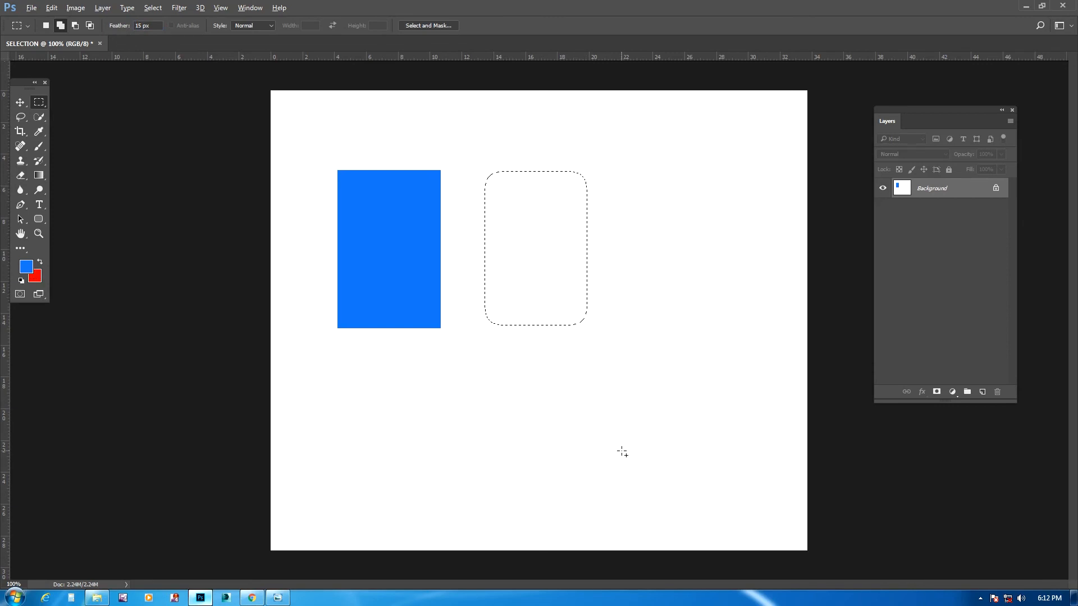
{"action": "key", "text": "alt+BackSpace"}
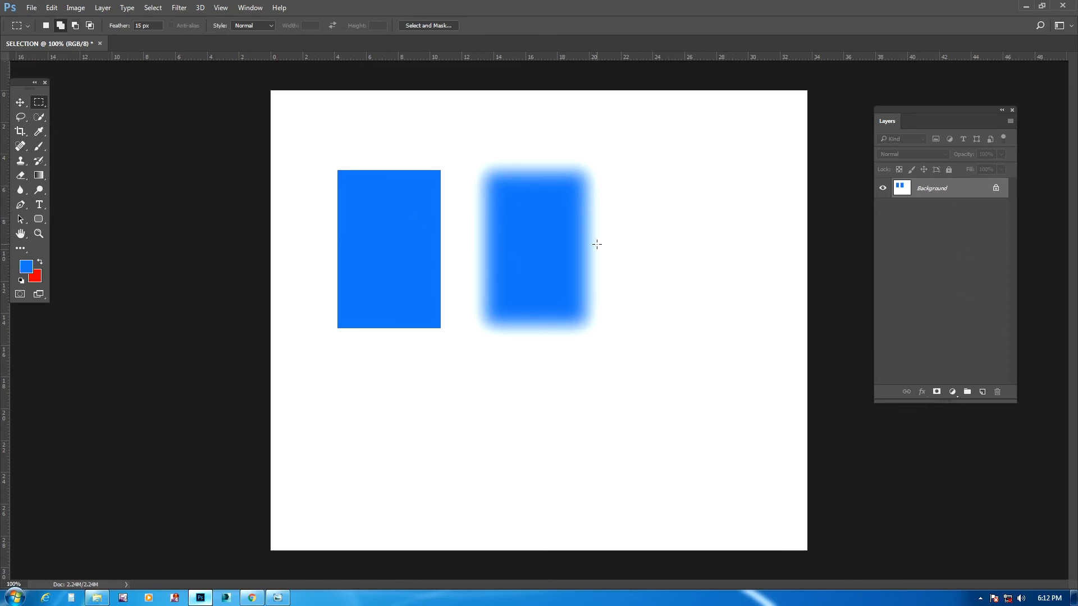
Set the marquee style to Fixed Ratio with width 1 and height 1, and draw a selection below the blue rectangles.
{"action": "left_click", "coordinate": [271, 25]}
{"action": "left_click", "coordinate": [89, 25]}
{"action": "left_click", "coordinate": [270, 28]}
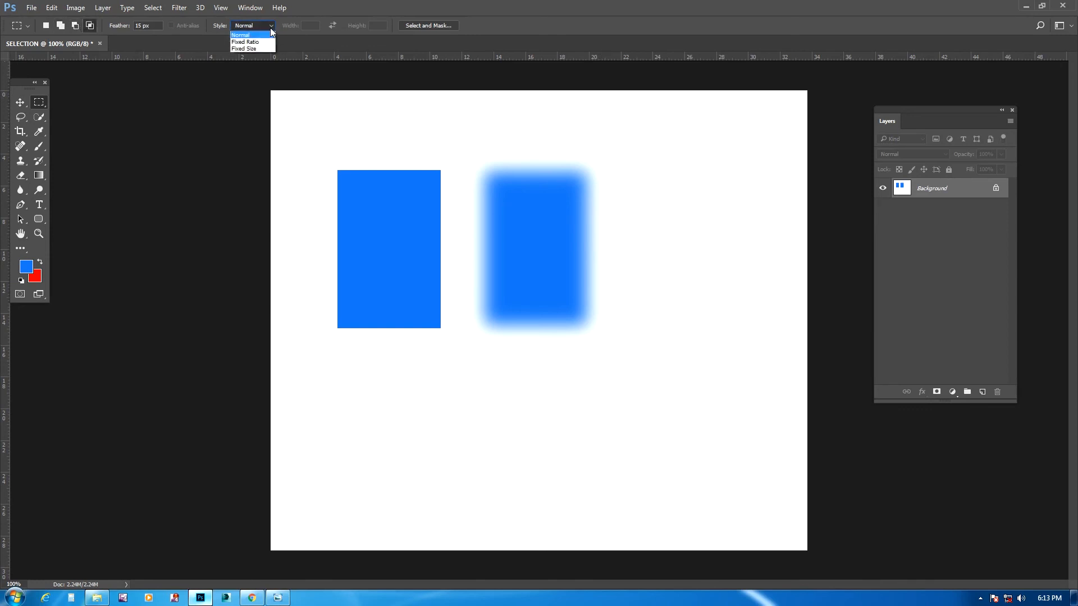
{"action": "left_click", "coordinate": [255, 42]}
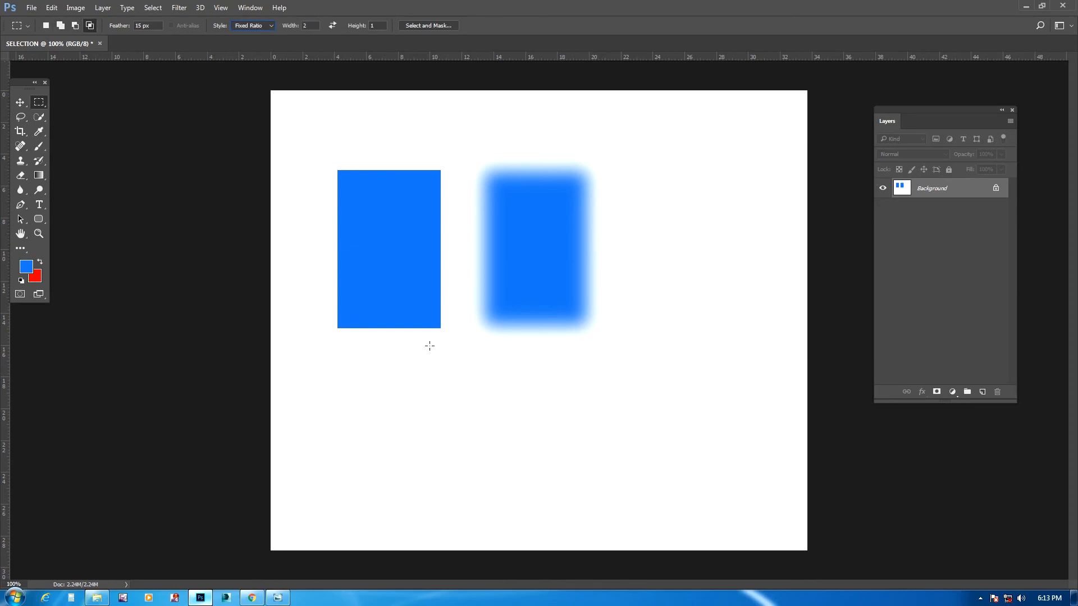
{"action": "left_click", "coordinate": [292, 27]}
{"action": "type", "text": "1"}
{"action": "left_click", "coordinate": [63, 28]}
{"action": "left_click_drag", "start_coordinate": [406, 364], "coordinate": [604, 503]}
Reset the feather to 0 px, draw another fixed-ratio selection below the blue rectangles and deselect it.
{"action": "type", "text": "0"}
{"action": "key", "text": "Return"}
{"action": "left_click_drag", "start_coordinate": [397, 360], "coordinate": [533, 492]}
{"action": "key", "text": "ctrl+d"}
Set the marquee style to Fixed Size at 200 x 200 px and place a selection right of the feathered rectangle.
{"action": "left_click", "coordinate": [273, 25]}
{"action": "left_click", "coordinate": [253, 49]}
{"action": "left_click", "coordinate": [317, 26]}
{"action": "key", "text": "BackSpace"}
{"action": "type", "text": "200"}
{"action": "left_click", "coordinate": [381, 25]}
{"action": "key", "text": "BackSpace"}
{"action": "left_click_drag", "start_coordinate": [382, 25], "coordinate": [360, 30]}
{"action": "key", "text": "BackSpace"}
{"action": "type", "text": "200"}
{"action": "key", "text": "Return"}
{"action": "left_click", "coordinate": [634, 169]}
Set the fixed width to 500 px and add a 500 x 200 px selection below the blue rectangles.
{"action": "left_click", "coordinate": [315, 26]}
{"action": "type", "text": "500x"}
{"action": "key", "text": "Return"}
{"action": "left_click", "coordinate": [497, 226]}
{"action": "type", "text": "500"}
{"action": "key", "text": "Return"}
{"action": "left_click", "coordinate": [405, 391]}
Open the Select and Mask workspace to view its options and leave it without applying anything.
{"action": "left_click", "coordinate": [449, 26]}
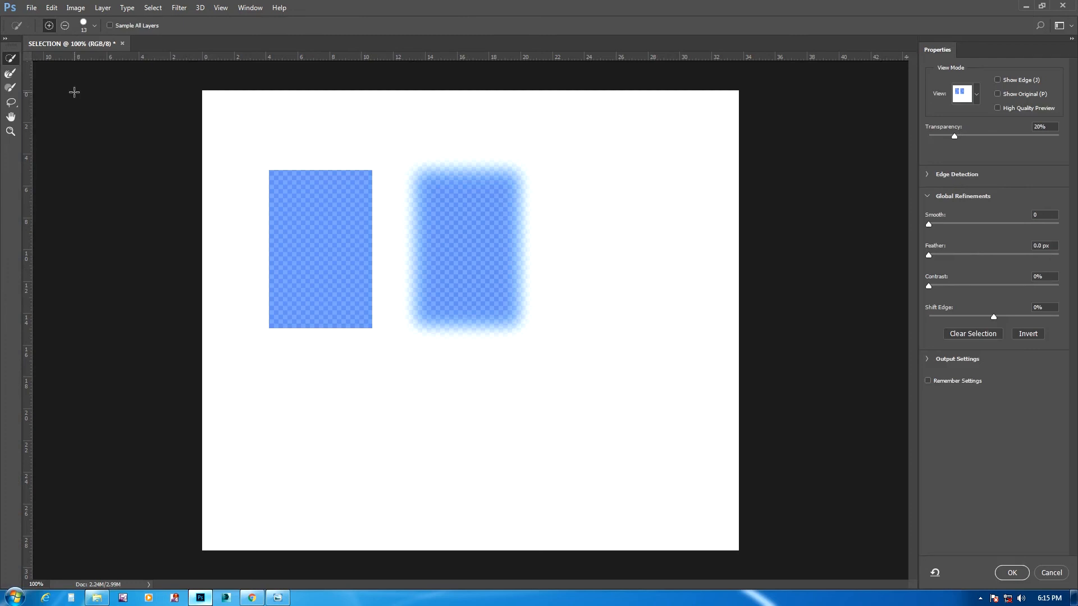
{"action": "key", "text": "Escape"}
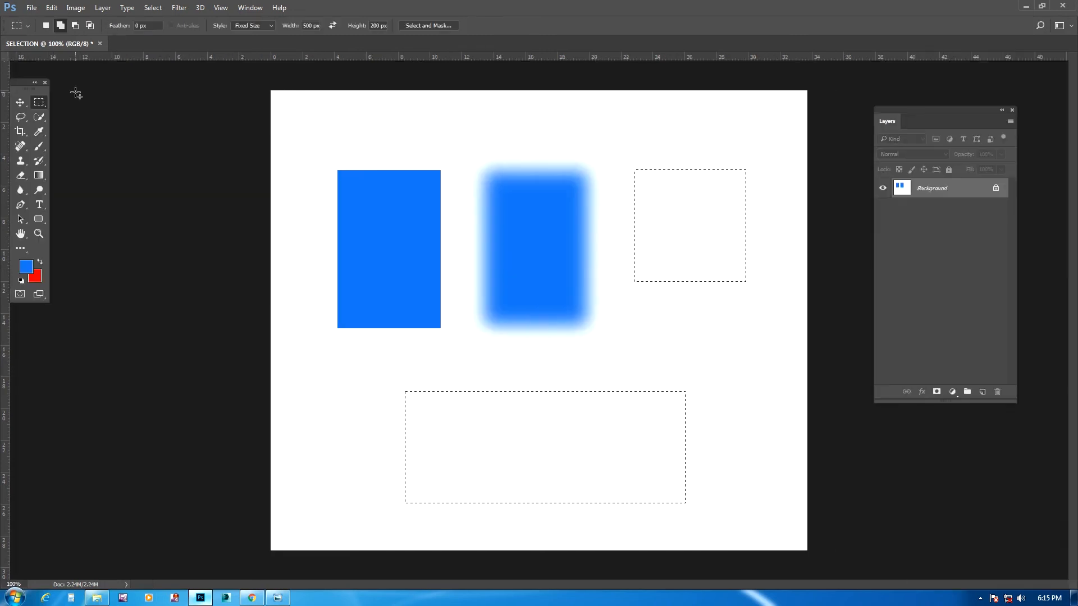